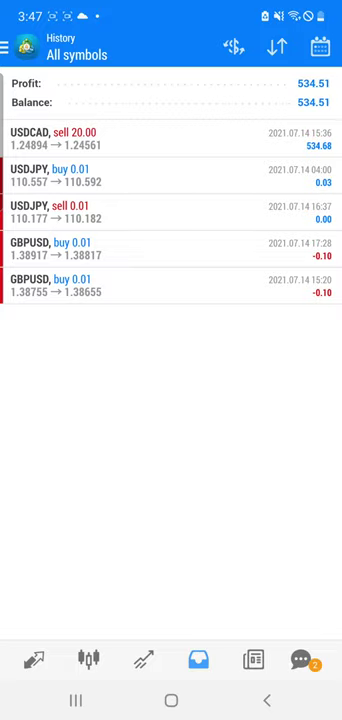
Expand the USDCAD sell 20.00 trade to show its S/L, T/P, ID, swap and commission
click(120, 138)
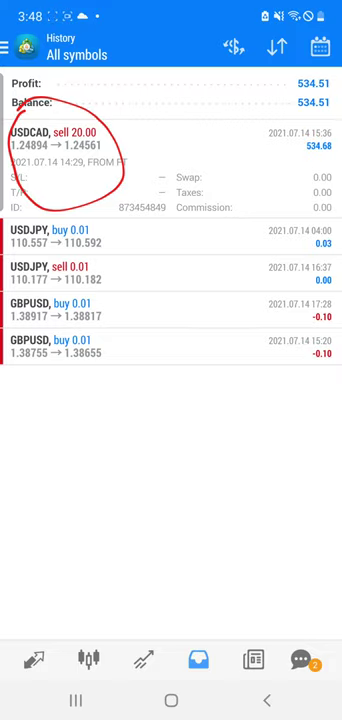
drag(134, 198, 132, 202)
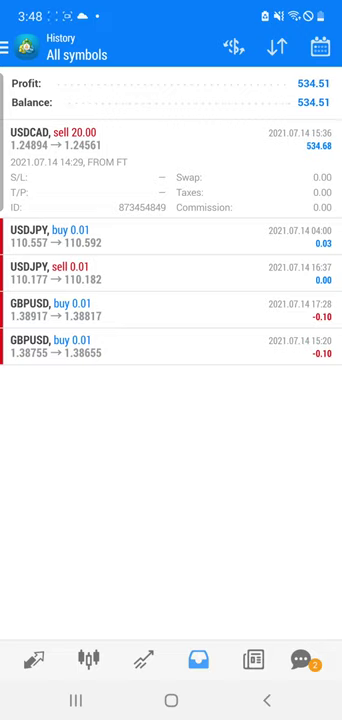
Switch to the Trade page listing the open USDCHF and USDCAD sell positions
click(5, 46)
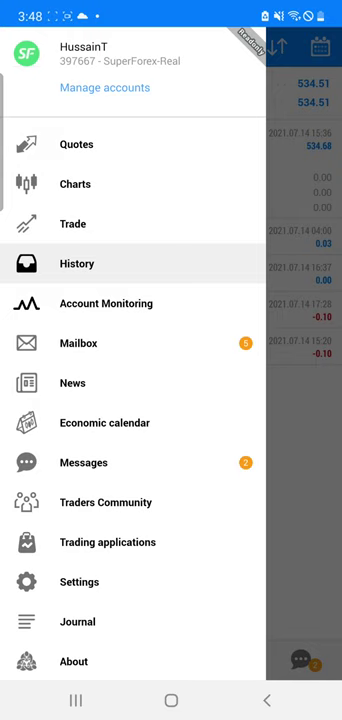
click(73, 223)
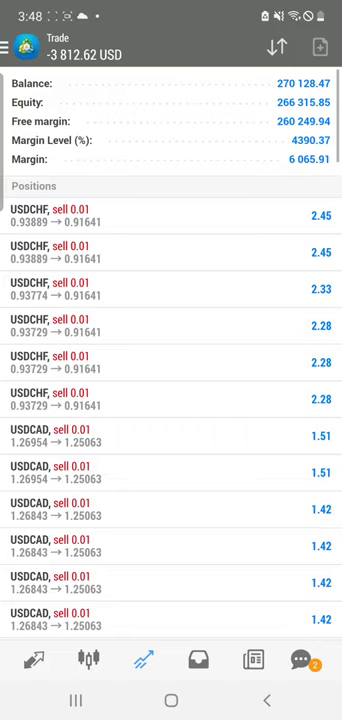
Return to the all-symbols trade history with USDCAD, USDJPY and GBPUSD trades
click(198, 660)
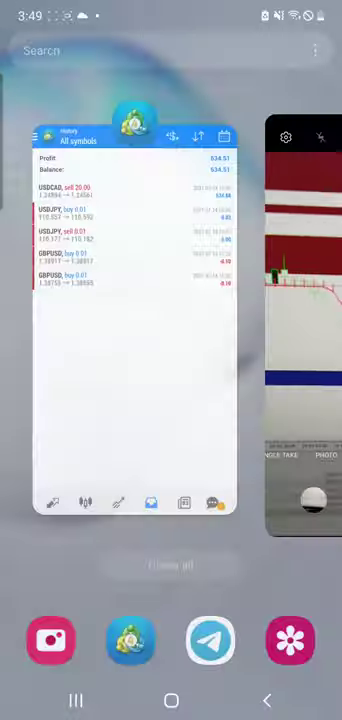
Reopen MetaTrader 5 full screen from the recent-apps card, showing the 534.51 total profit
click(130, 300)
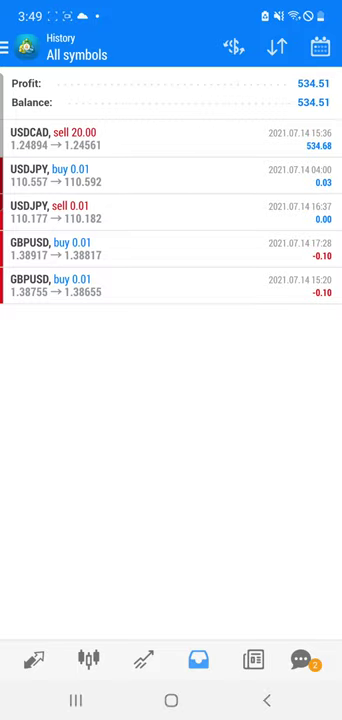